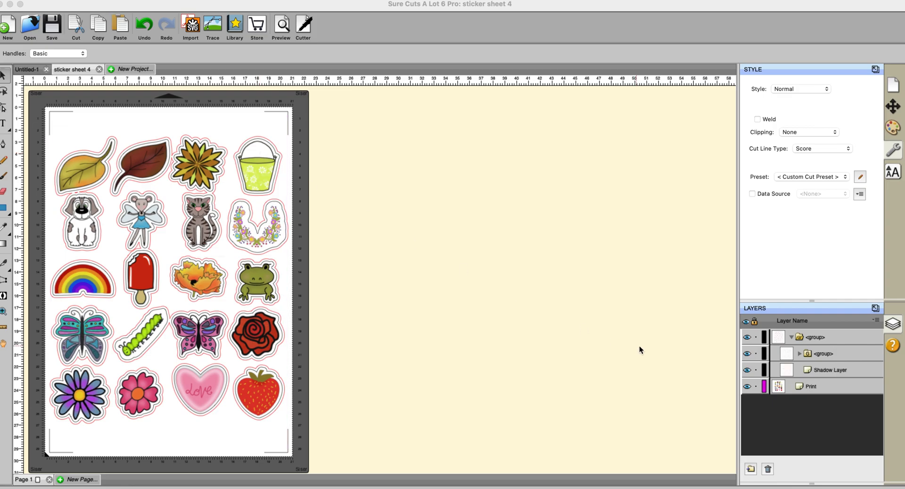
Step: Hide the Print layer of the sticker sheet and raise the cutting force in the cut settings
{"action": "left_click", "coordinate": [747, 386]}
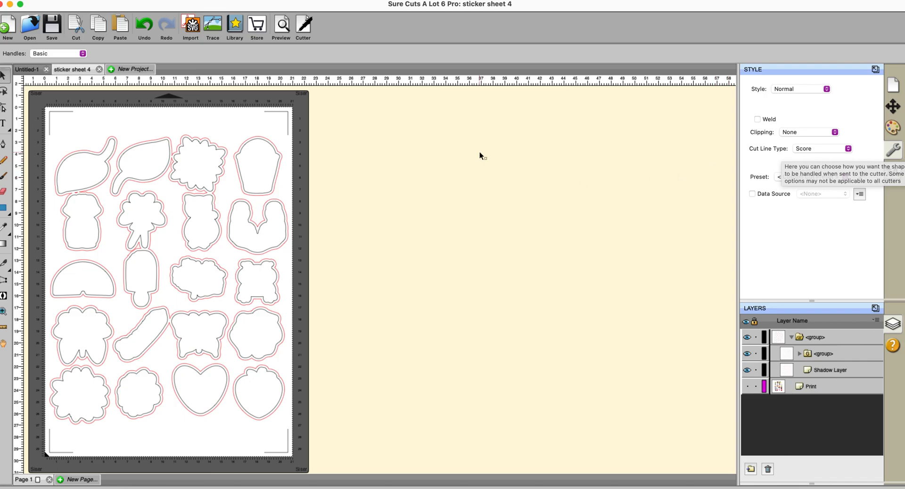
{"action": "left_click", "coordinate": [305, 29]}
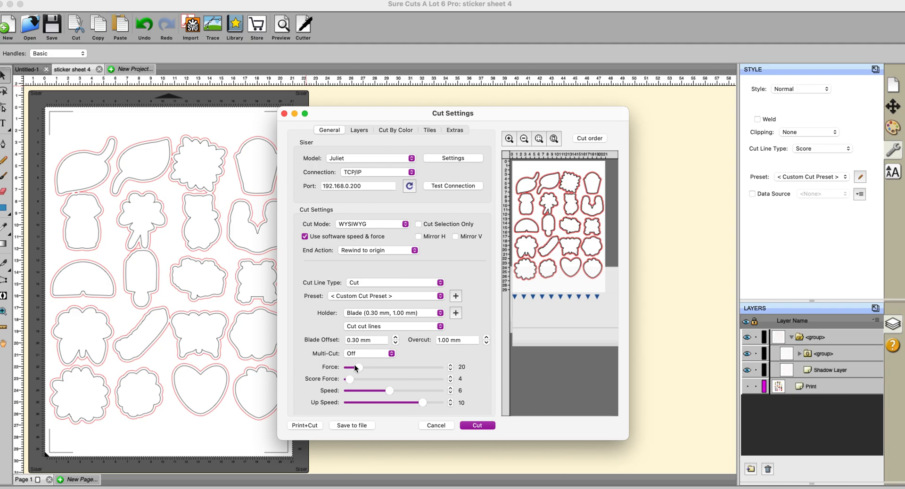
{"action": "left_click_drag", "start_coordinate": [358, 368], "coordinate": [368, 367]}
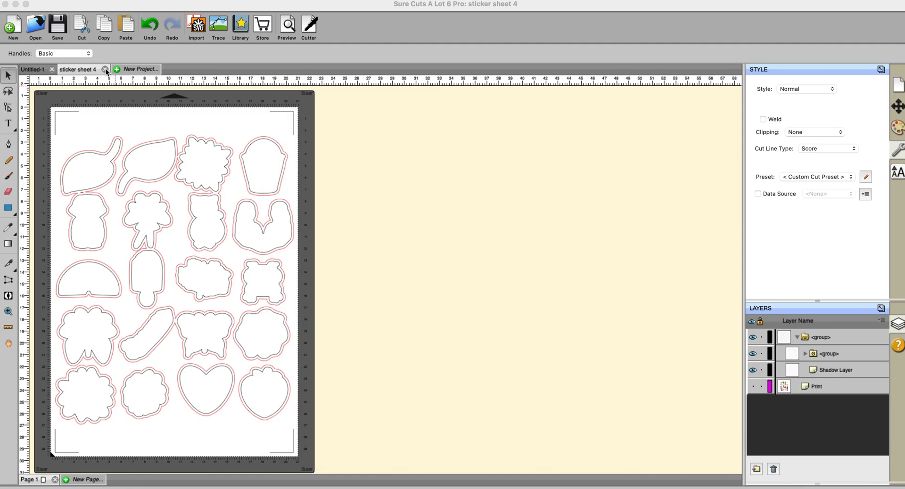
Step: Close the sticker sheet 4 project without saving and turn off the registration marks in the blank Untitled-1 project
{"action": "left_click", "coordinate": [105, 70]}
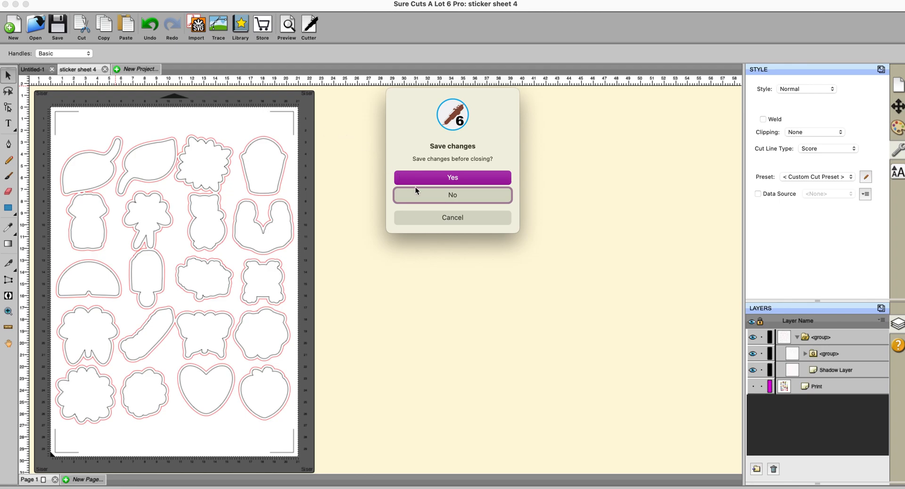
{"action": "left_click", "coordinate": [427, 194]}
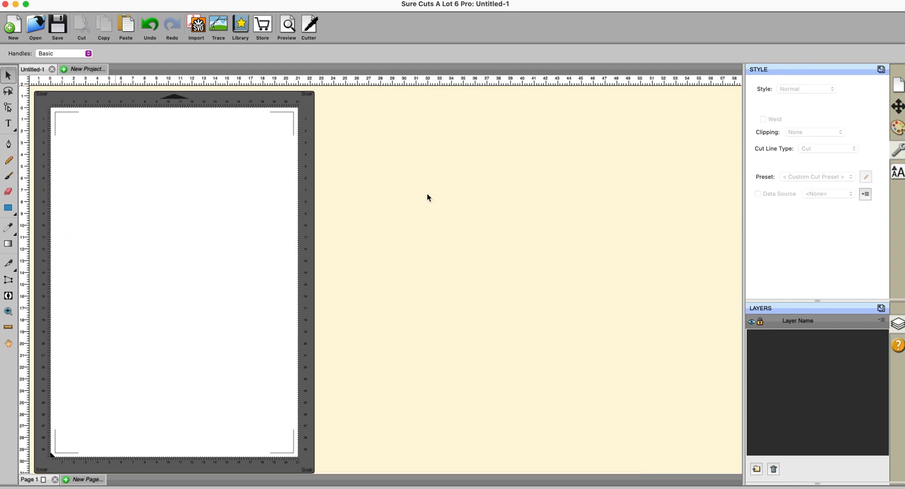
{"action": "left_click", "coordinate": [898, 91]}
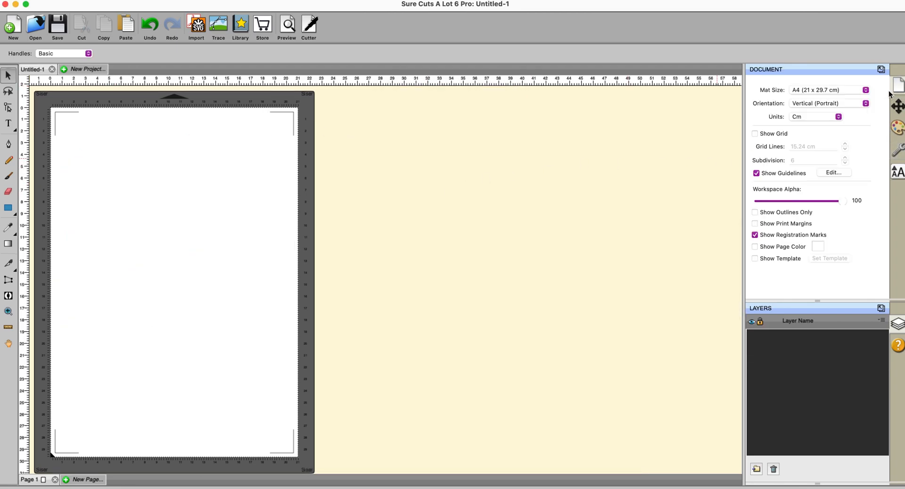
{"action": "left_click", "coordinate": [755, 235]}
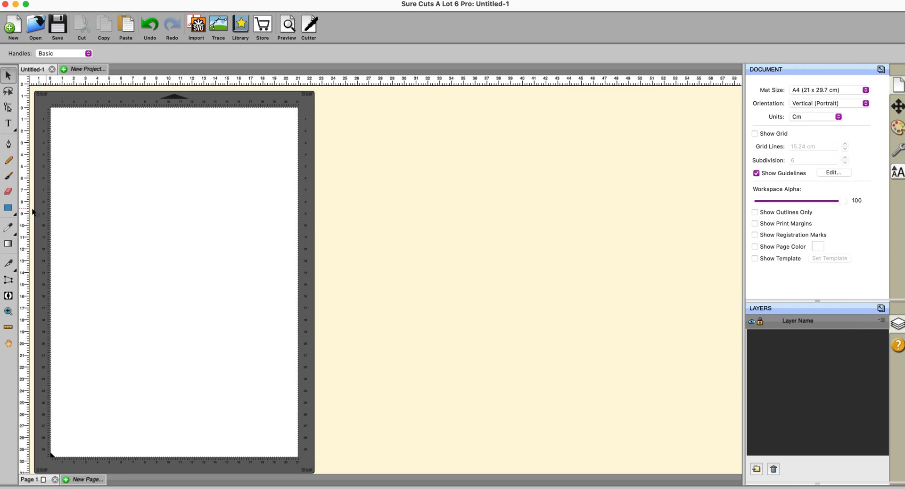
Step: Draw a portrait rectangle about 14.3 by 20.5 cm in the middle of the page and show its style settings
{"action": "left_click", "coordinate": [8, 207]}
{"action": "left_click_drag", "start_coordinate": [94, 147], "coordinate": [262, 387]}
{"action": "left_click", "coordinate": [7, 75]}
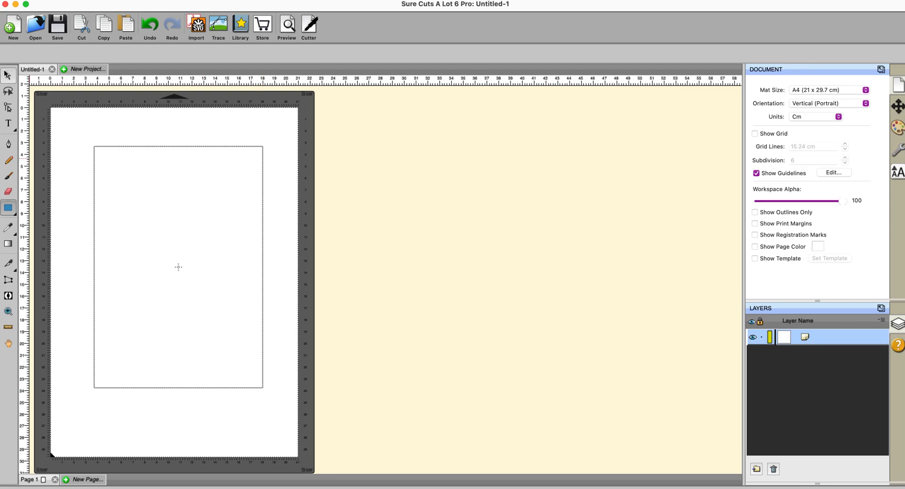
{"action": "left_click", "coordinate": [7, 74]}
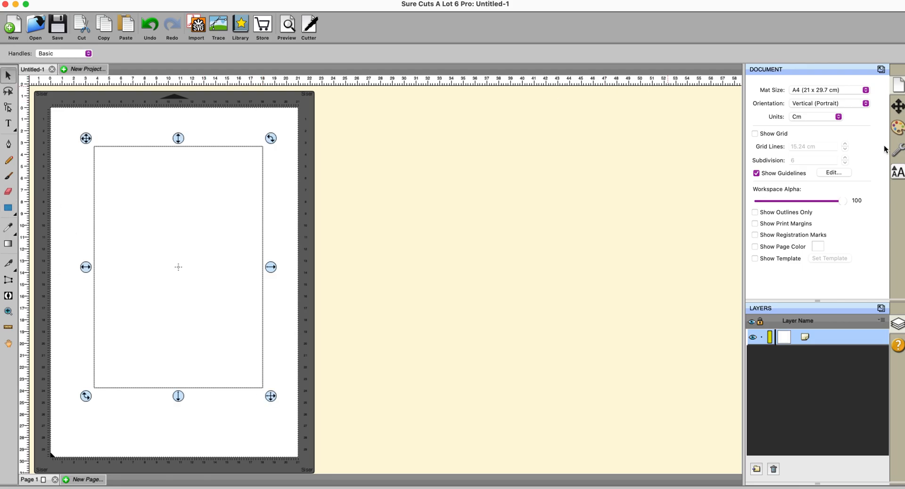
{"action": "left_click", "coordinate": [898, 152]}
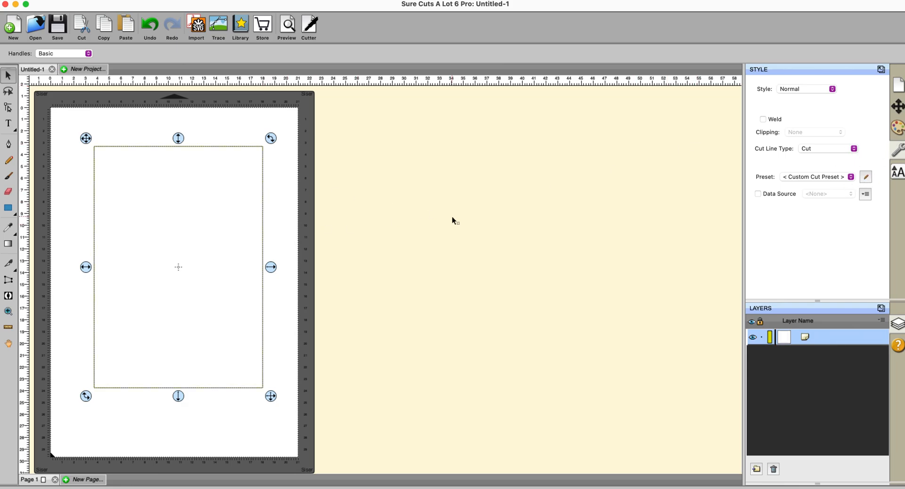
Step: Insert the Line Horizontal shape from the library's Basic Shapes into the rectangle
{"action": "left_click", "coordinate": [241, 26]}
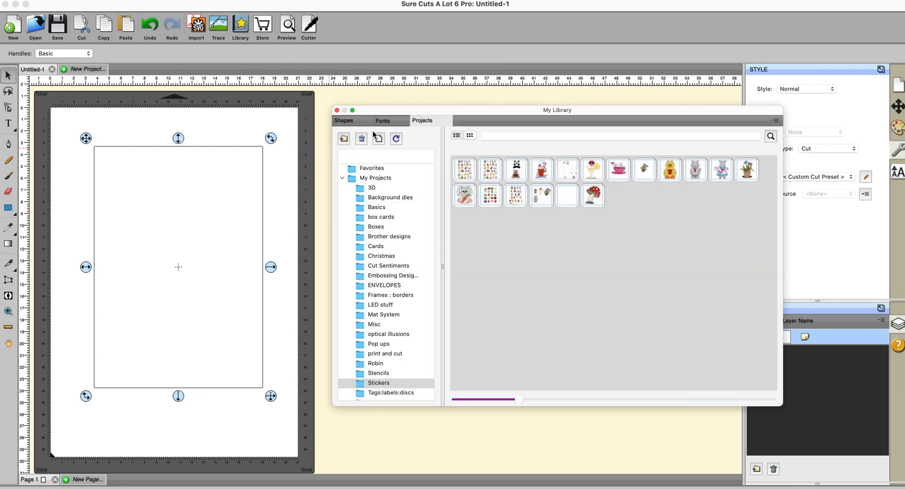
{"action": "left_click", "coordinate": [344, 121]}
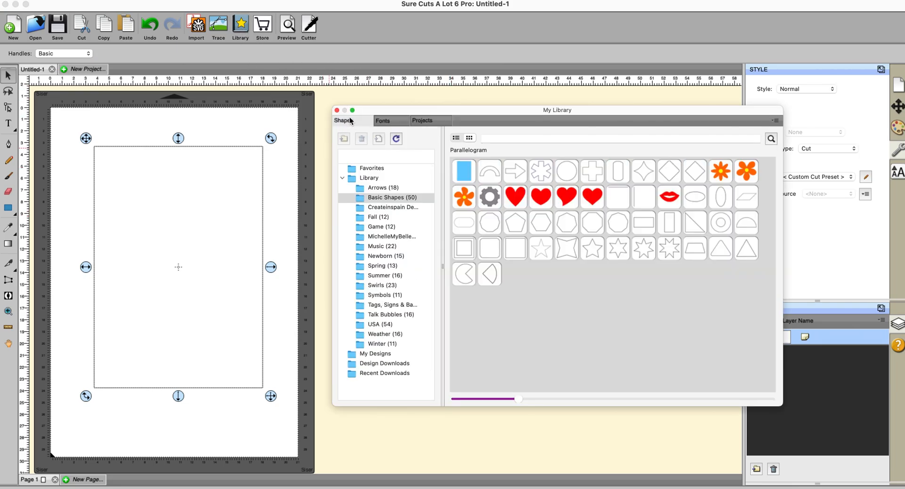
{"action": "double_click", "coordinate": [626, 207]}
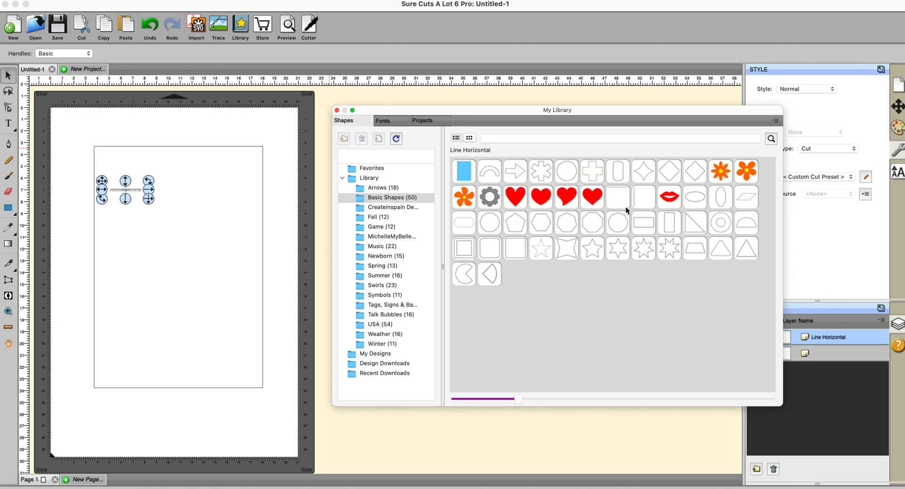
{"action": "left_click", "coordinate": [336, 110]}
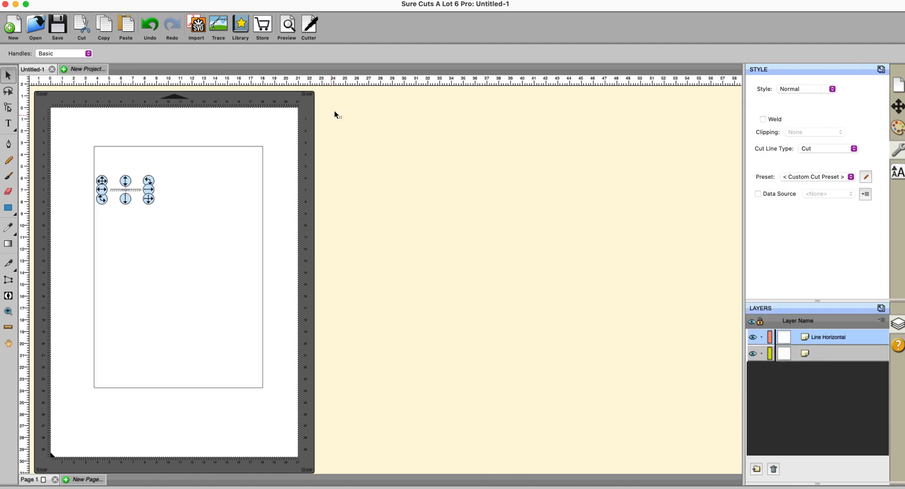
Step: Lengthen the horizontal line to about 12.3 cm so it nearly spans the rectangle's width
{"action": "left_click", "coordinate": [898, 107]}
{"action": "left_click", "coordinate": [822, 172]}
{"action": "left_click_drag", "start_coordinate": [822, 174], "coordinate": [821, 174]}
Step: Change the horizontal line's stroke color to magenta (FF00FF)
{"action": "left_click", "coordinate": [899, 129]}
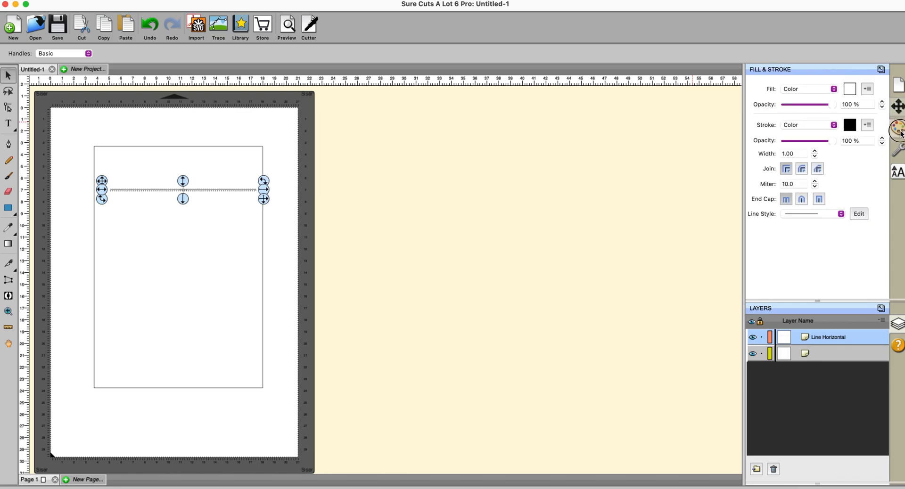
{"action": "left_click", "coordinate": [853, 127]}
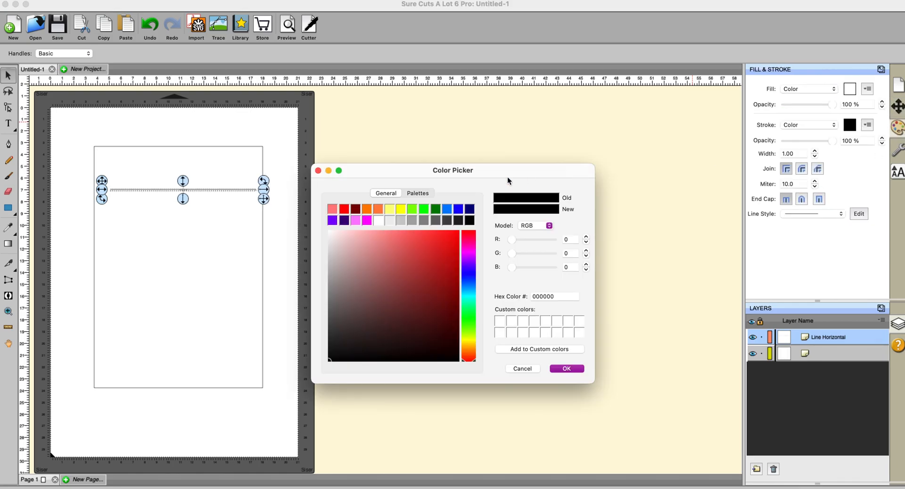
{"action": "left_click", "coordinate": [367, 220]}
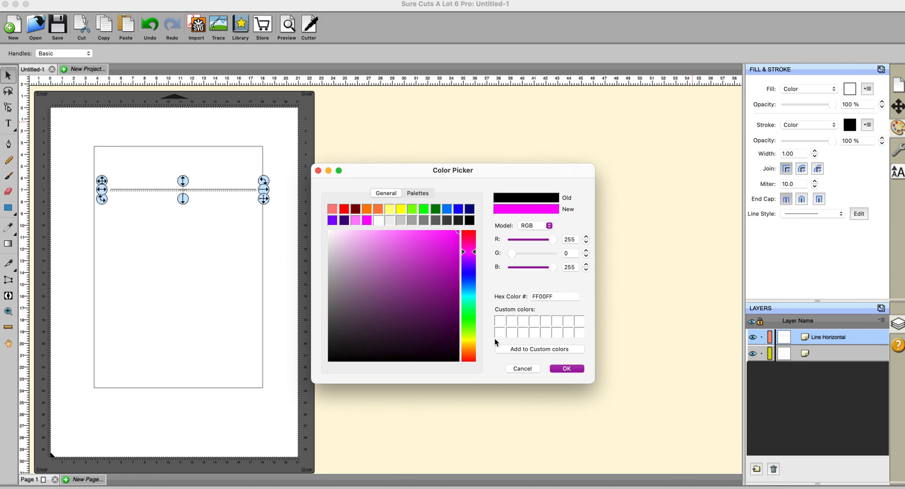
{"action": "left_click", "coordinate": [555, 368]}
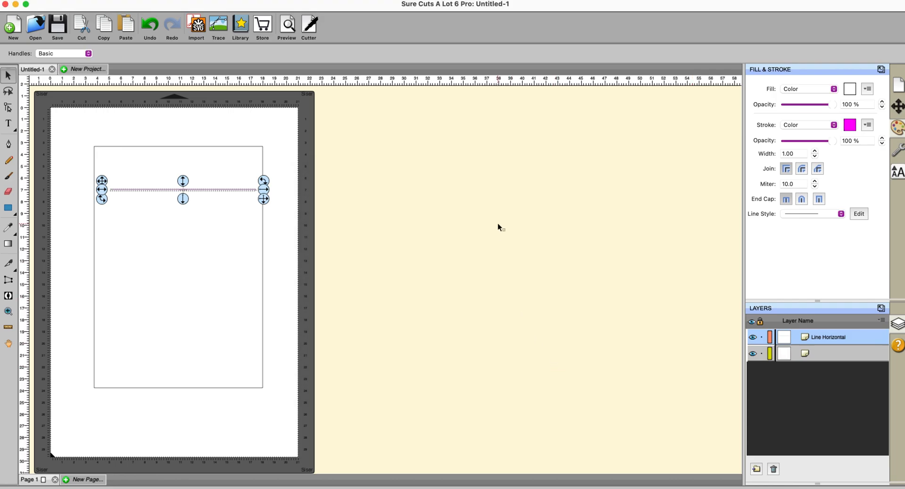
Step: Center the magenta line and the rectangle on each other both horizontally and vertically
{"action": "left_click_drag", "start_coordinate": [73, 122], "coordinate": [293, 409]}
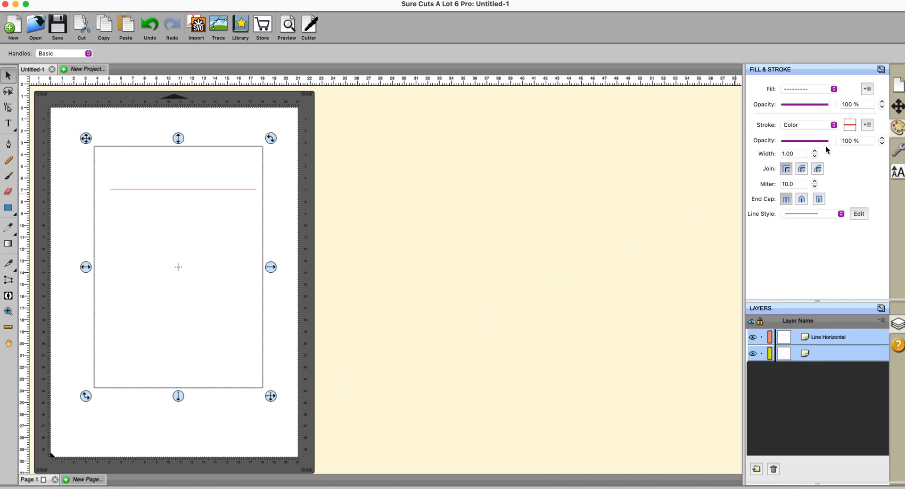
{"action": "left_click", "coordinate": [896, 108]}
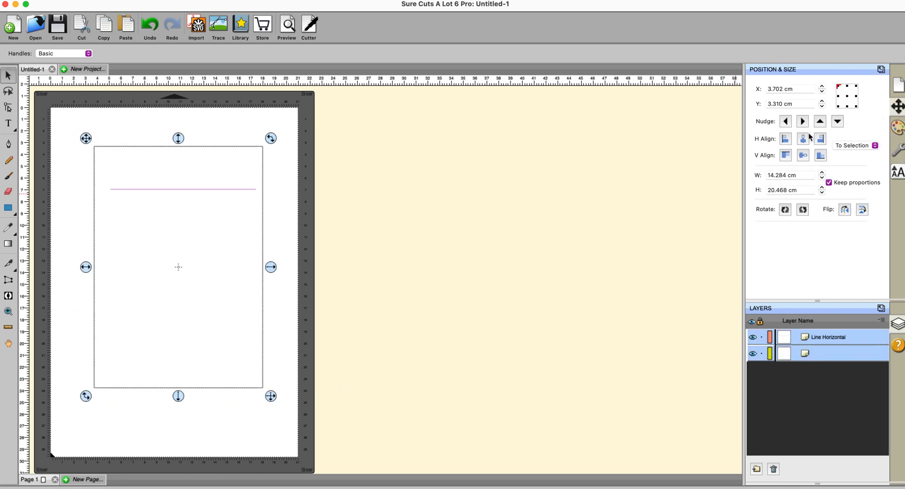
{"action": "left_click", "coordinate": [803, 155]}
{"action": "left_click", "coordinate": [493, 183]}
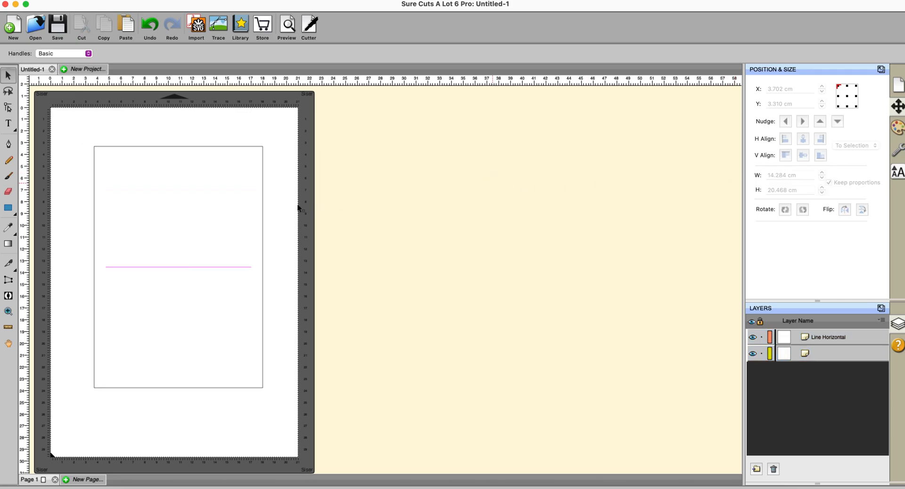
Step: Set the cut line type of the magenta line alone to Score
{"action": "left_click_drag", "start_coordinate": [62, 242], "coordinate": [352, 318]}
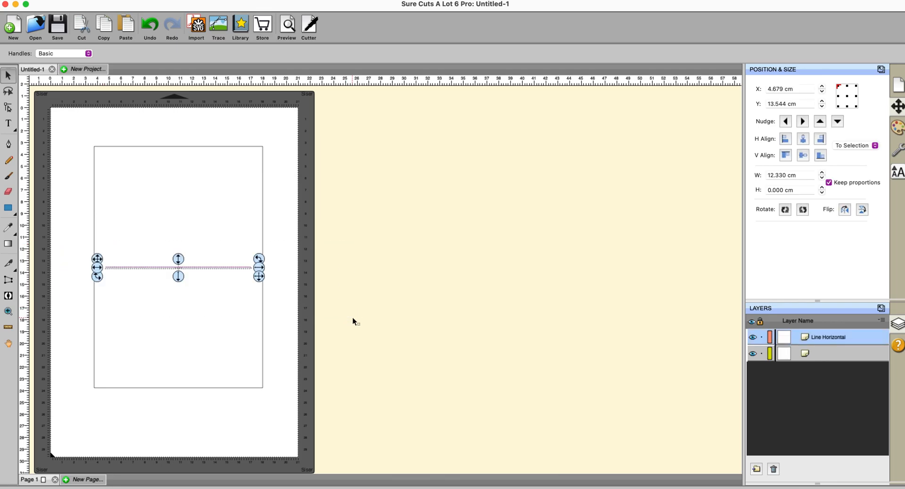
{"action": "left_click", "coordinate": [899, 151]}
{"action": "left_click", "coordinate": [854, 148]}
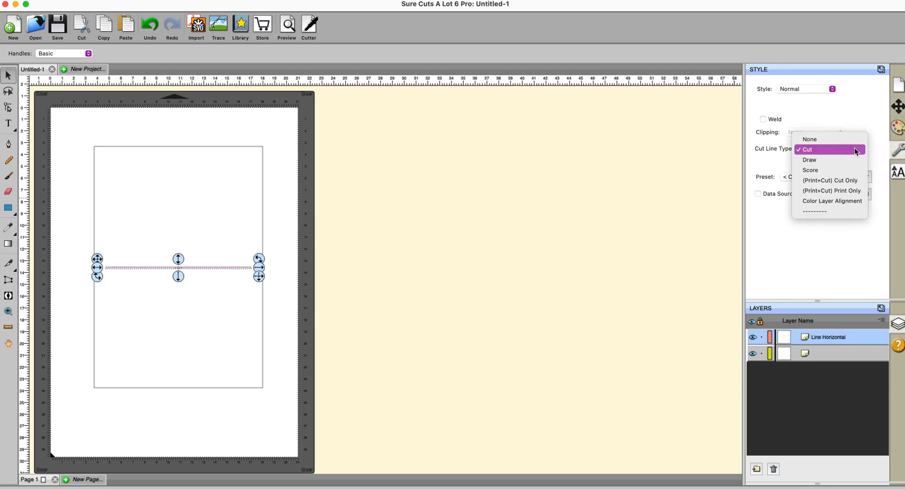
{"action": "left_click", "coordinate": [817, 170]}
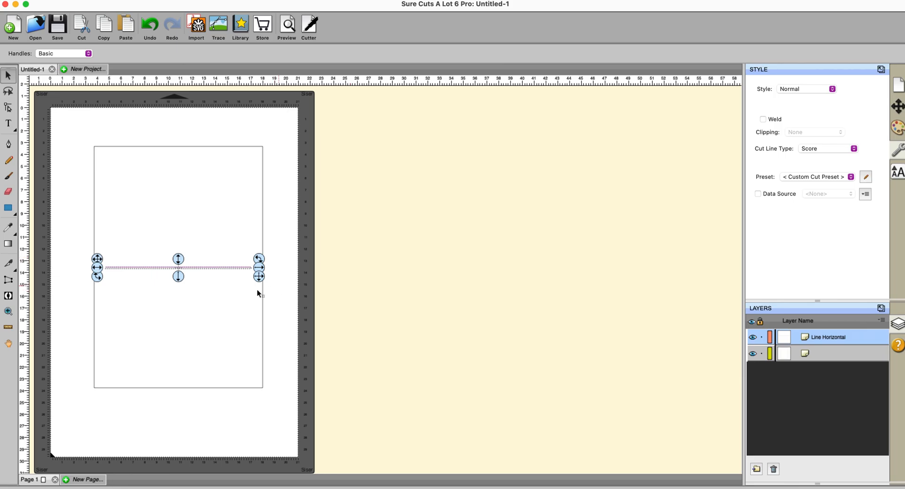
{"action": "left_click", "coordinate": [366, 313]}
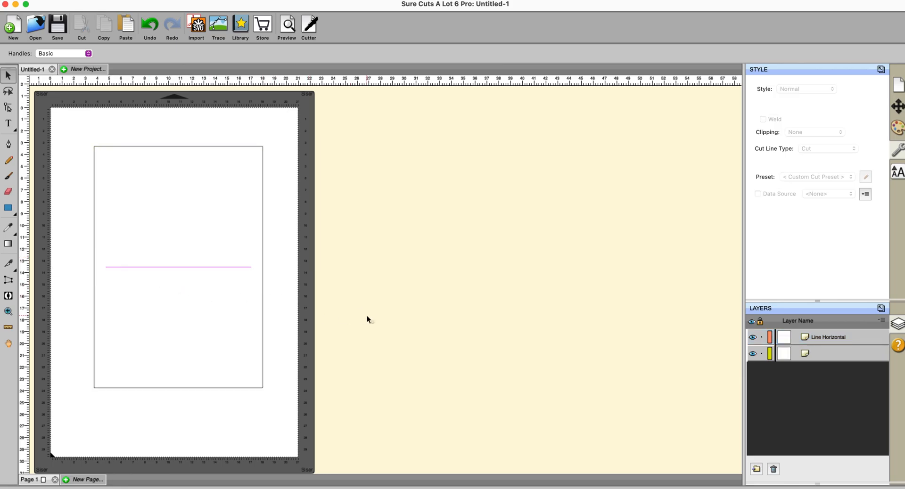